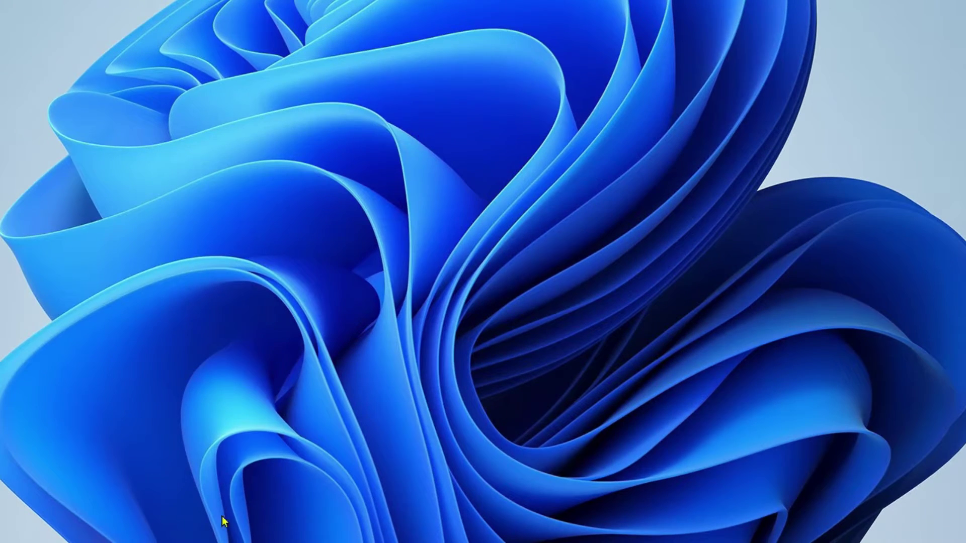
# - Open Settings' Bluetooth & devices > Touchpad page and expand its Scroll & zoom options
pyautogui.moveTo(221, 525)
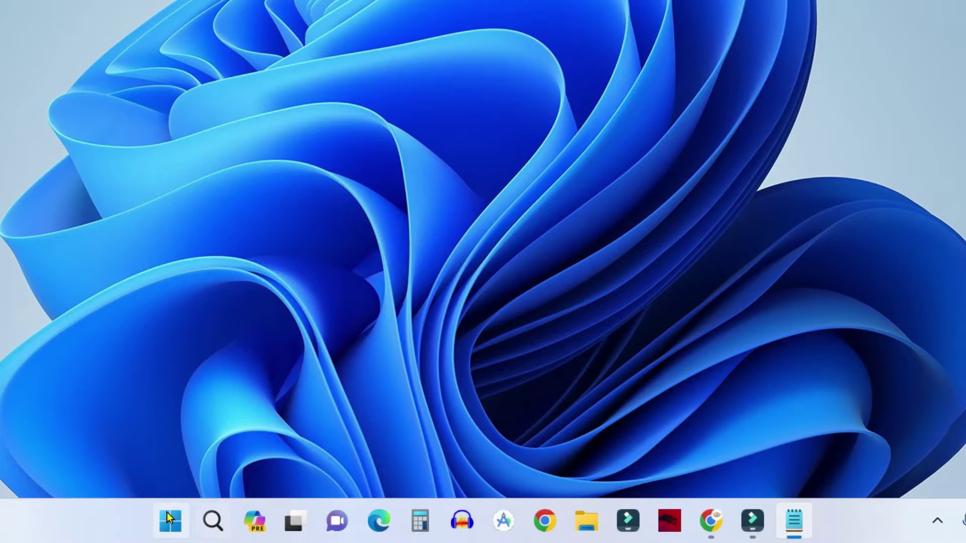
pyautogui.rightClick(168, 529)
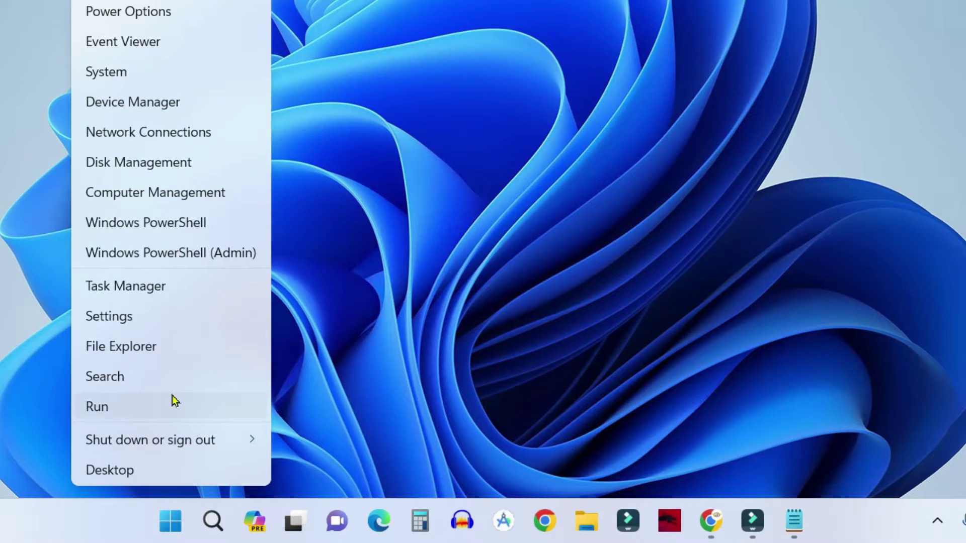
pyautogui.click(181, 317)
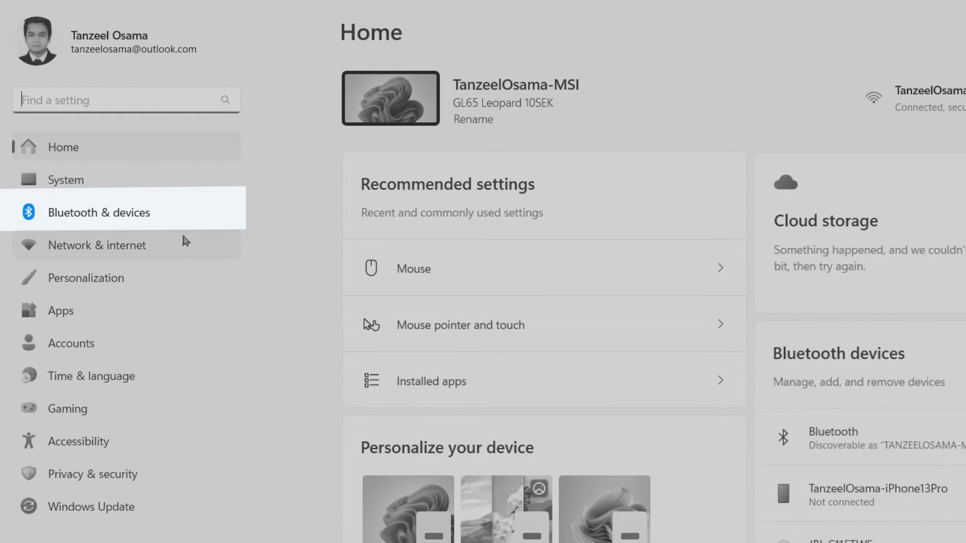
pyautogui.click(148, 220)
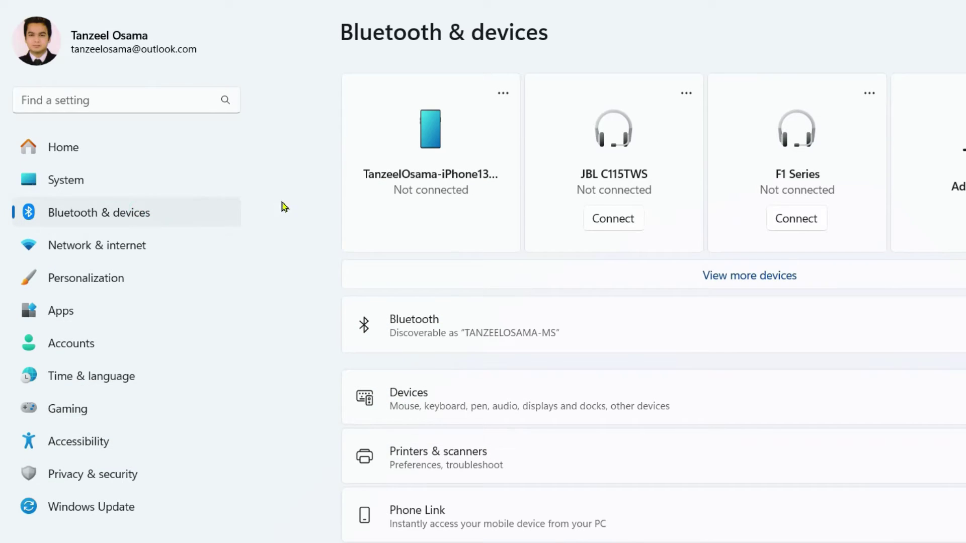
pyautogui.scroll(-5, 248, 360)
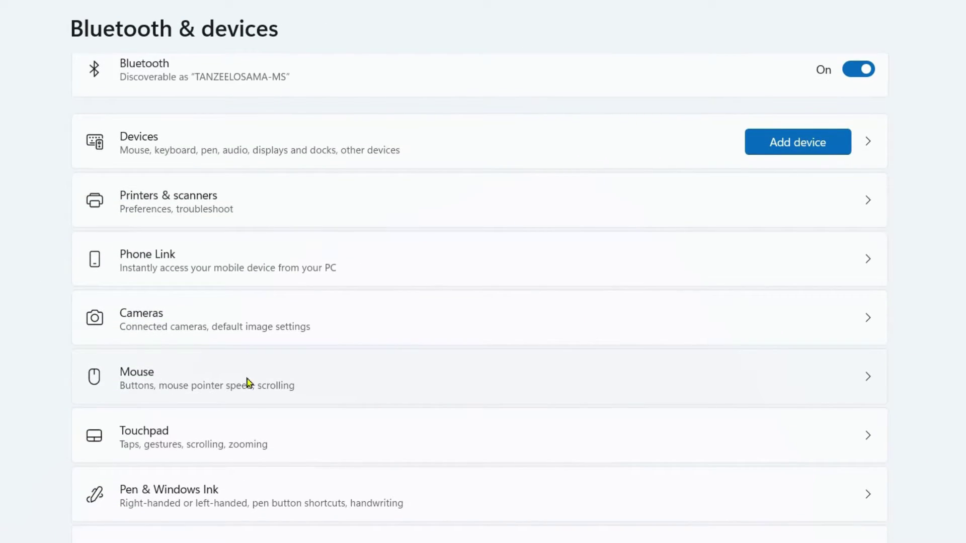
pyautogui.click(252, 443)
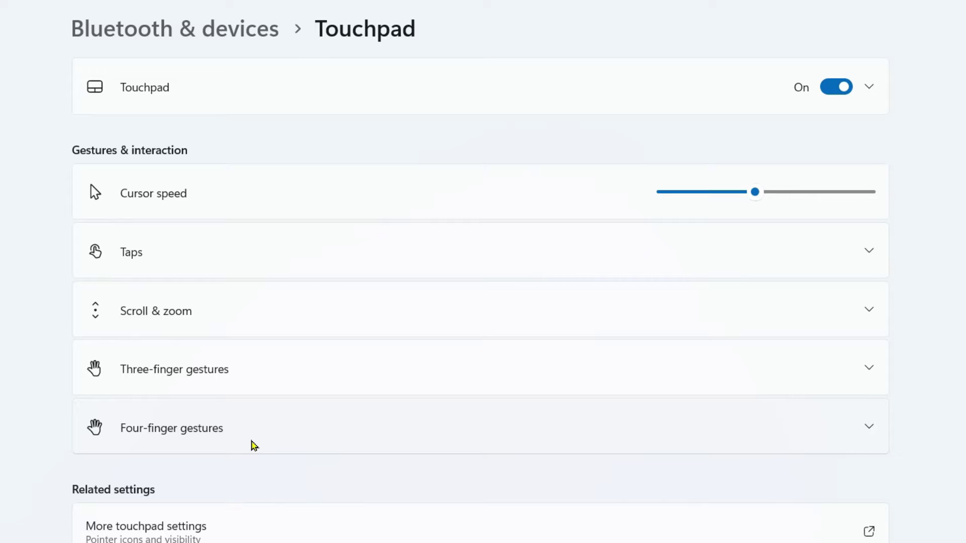
pyautogui.click(131, 326)
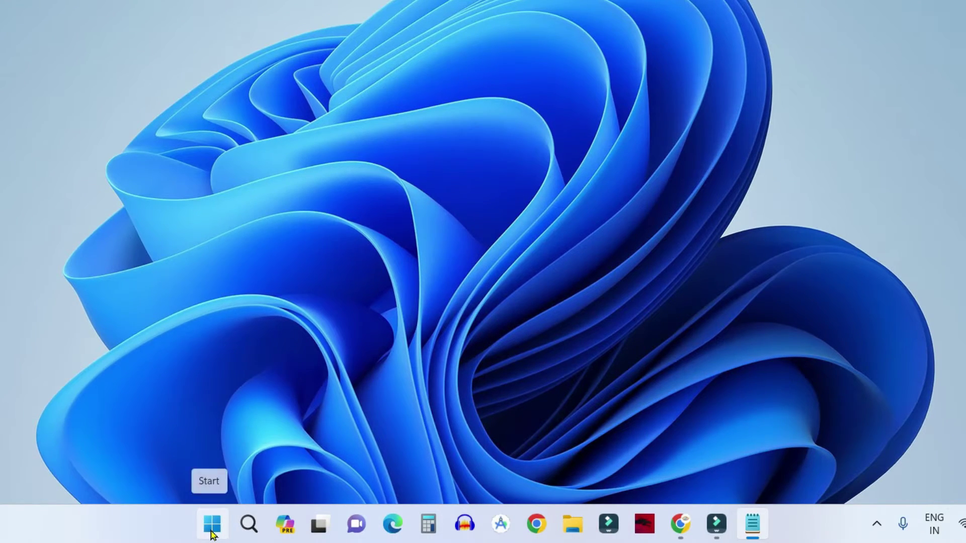
# - Open Task Manager from the Start button menu and sort its processes by name
pyautogui.rightClick(211, 534)
pyautogui.click(204, 320)
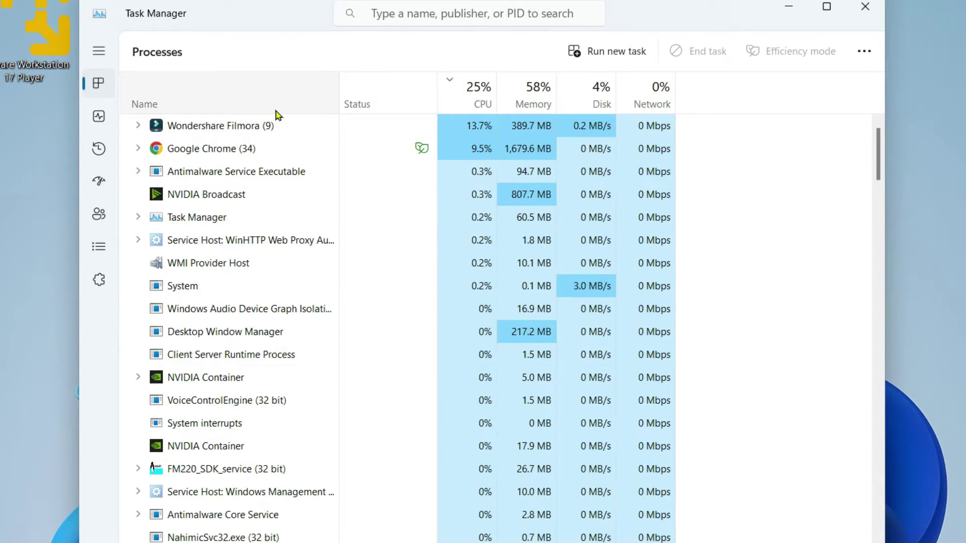
pyautogui.click(233, 105)
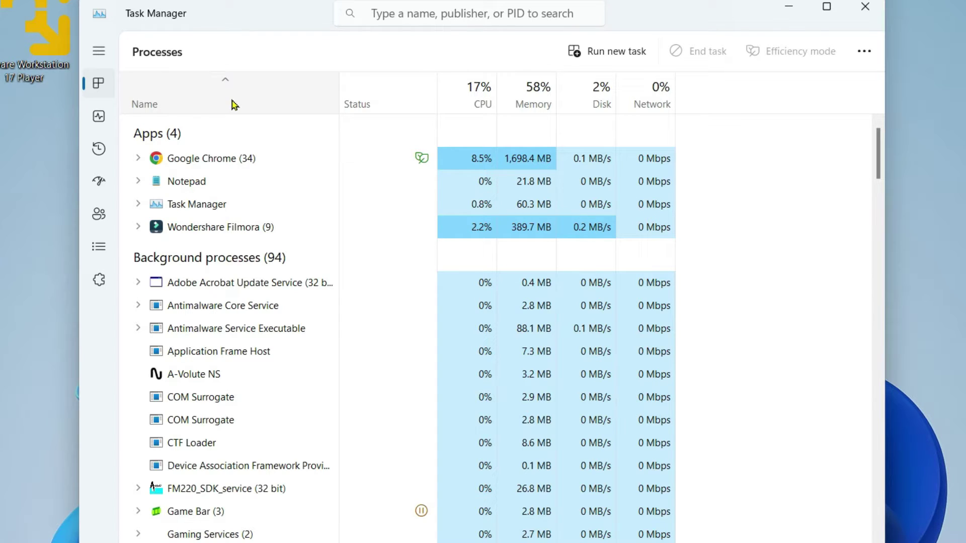
pyautogui.moveTo(878, 156); pyautogui.dragTo(878, 523)
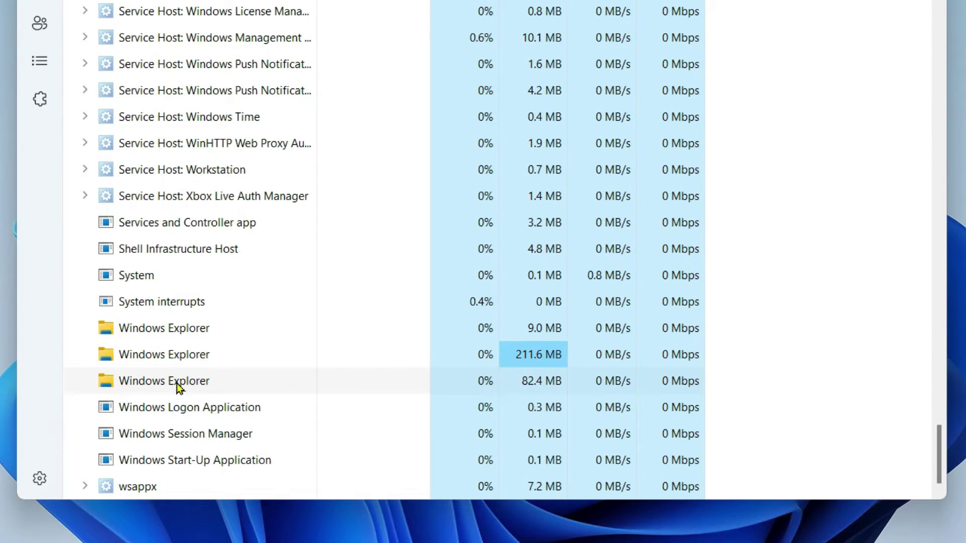
# - End two Windows Explorer processes, restart the remaining one, and close Task Manager
pyautogui.rightClick(176, 383)
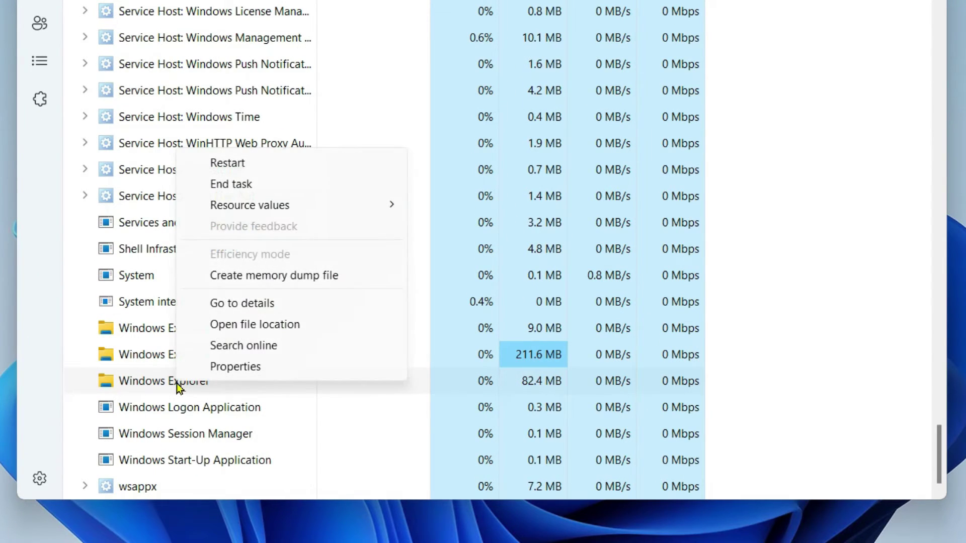
pyautogui.click(261, 188)
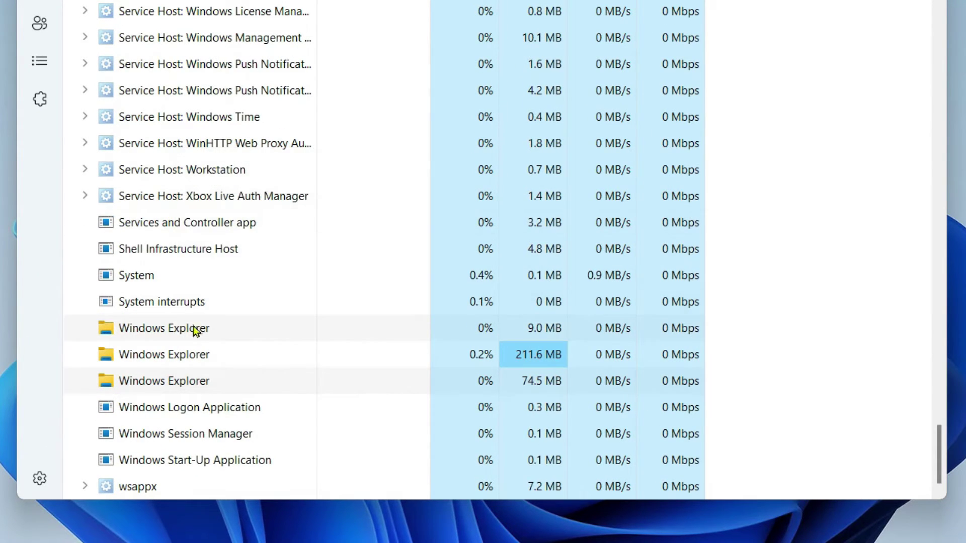
pyautogui.rightClick(182, 355)
pyautogui.click(262, 157)
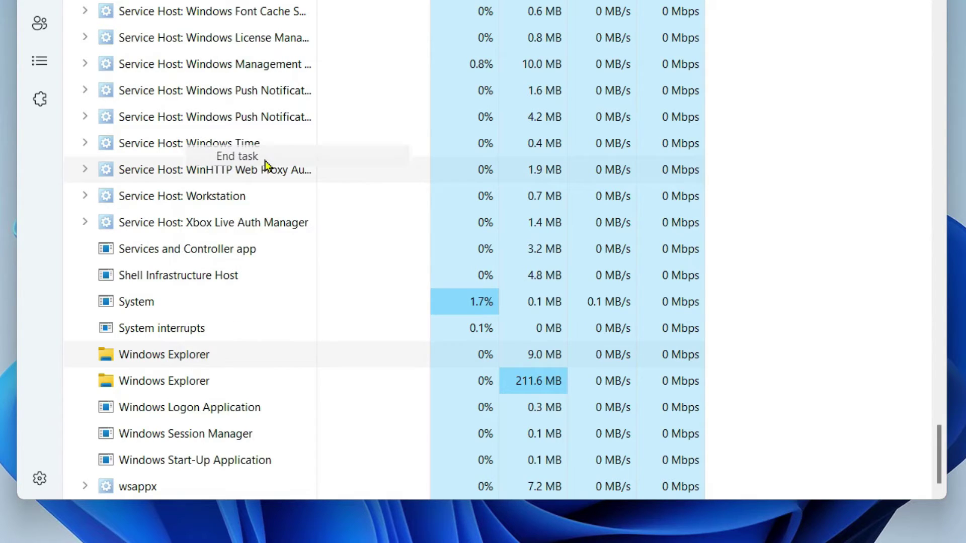
pyautogui.rightClick(151, 385)
pyautogui.click(231, 161)
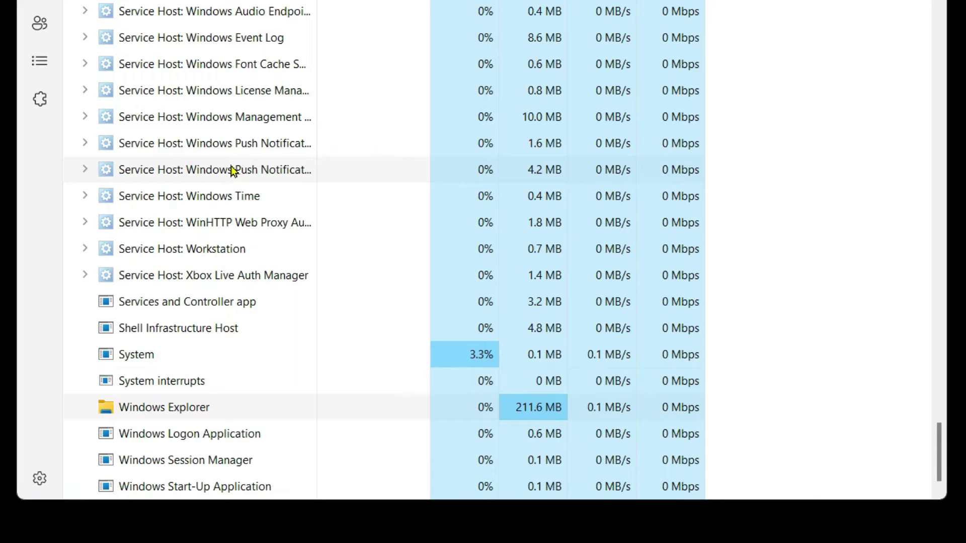
pyautogui.scroll(1, 233, 171)
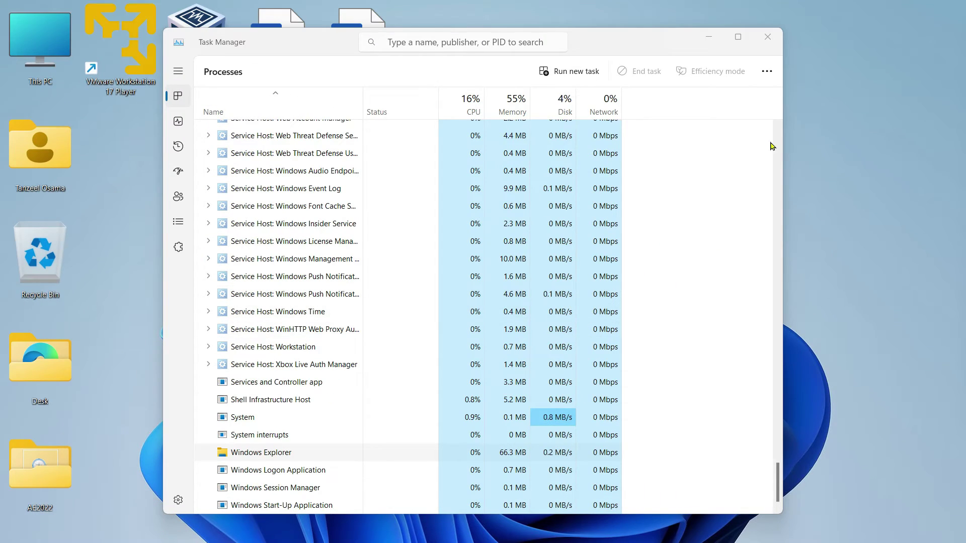
pyautogui.click(767, 36)
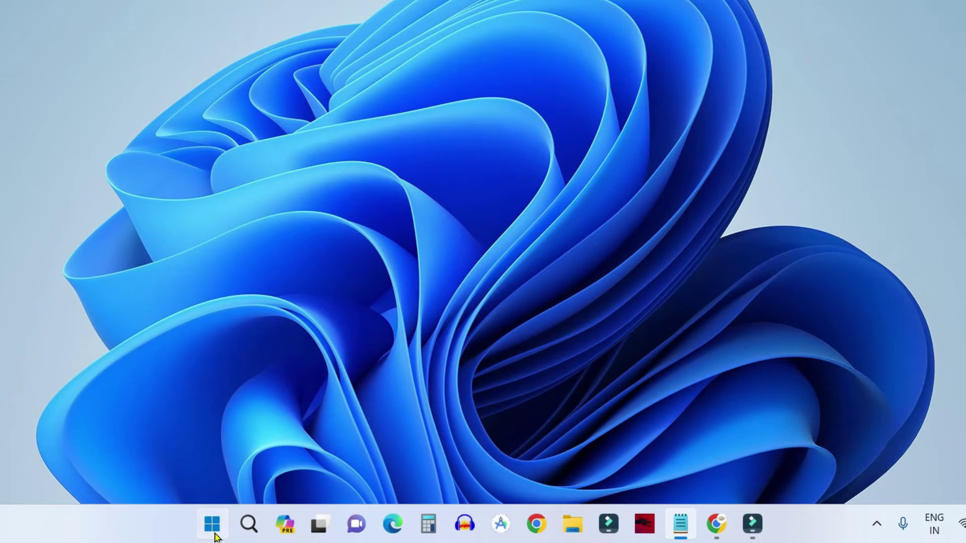
# - Search 'dev' from the Start menu and open Device Manager
pyautogui.click(213, 532)
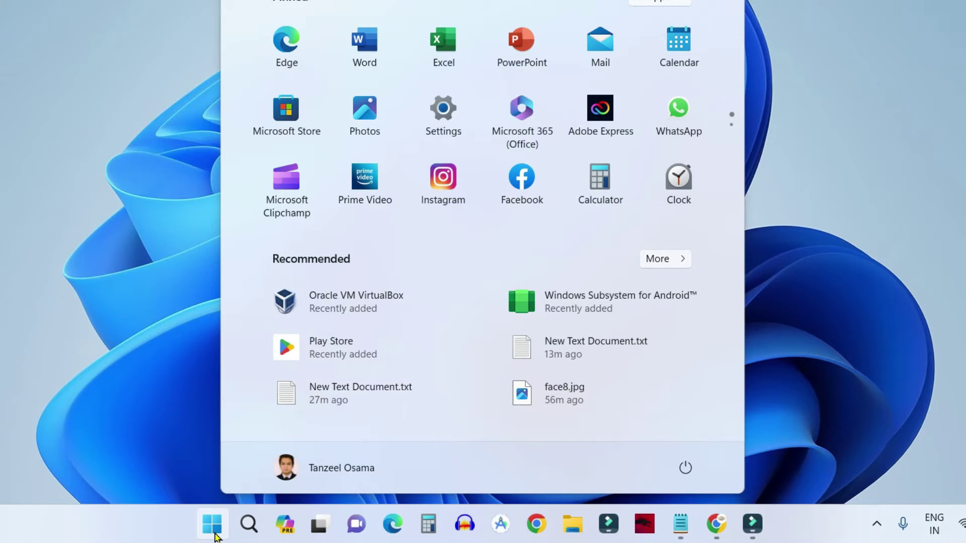
pyautogui.write('dev')
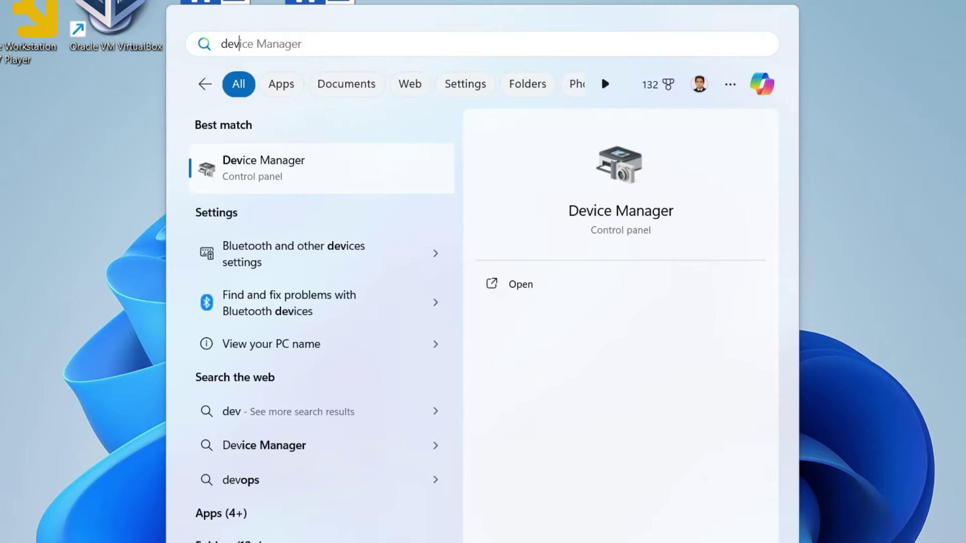
pyautogui.click(629, 207)
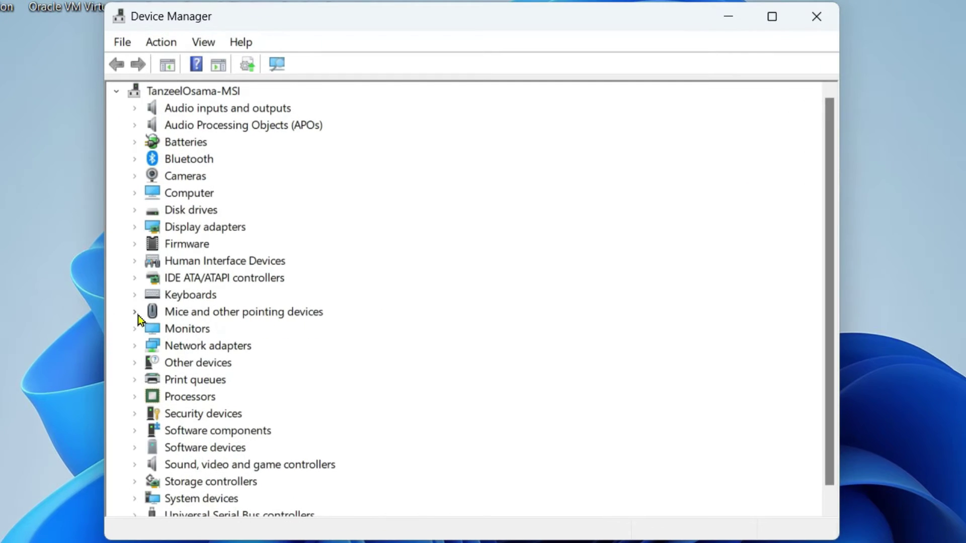
# - Expand Mice and other pointing devices and confirm the third HID-compliant mouse sits on I2C HID Device
pyautogui.click(162, 312)
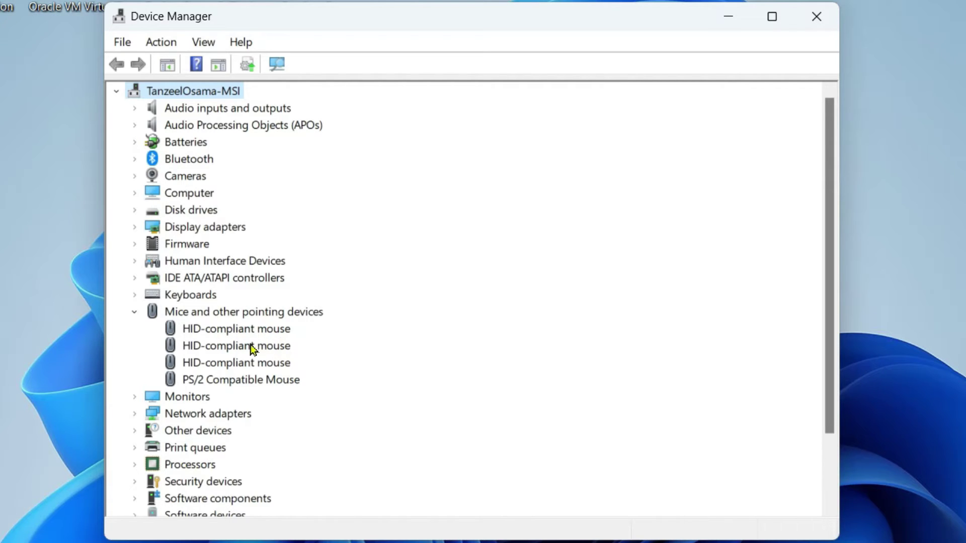
pyautogui.click(240, 362)
pyautogui.rightClick(254, 365)
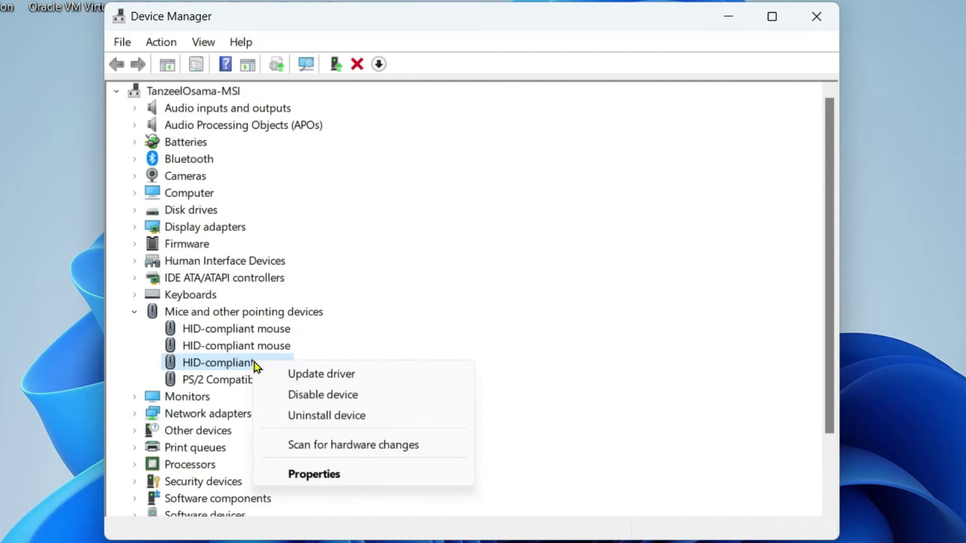
pyautogui.click(349, 474)
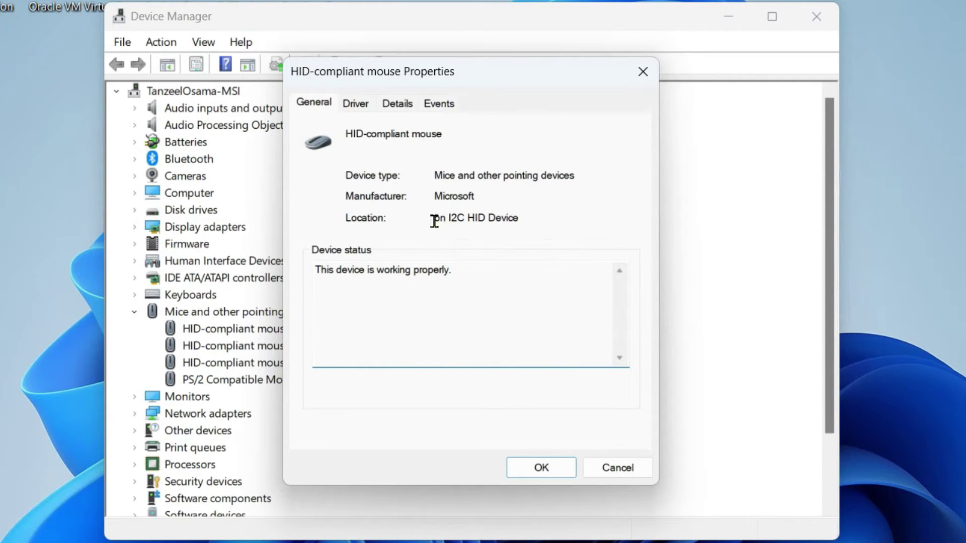
pyautogui.moveTo(448, 218); pyautogui.dragTo(524, 215)
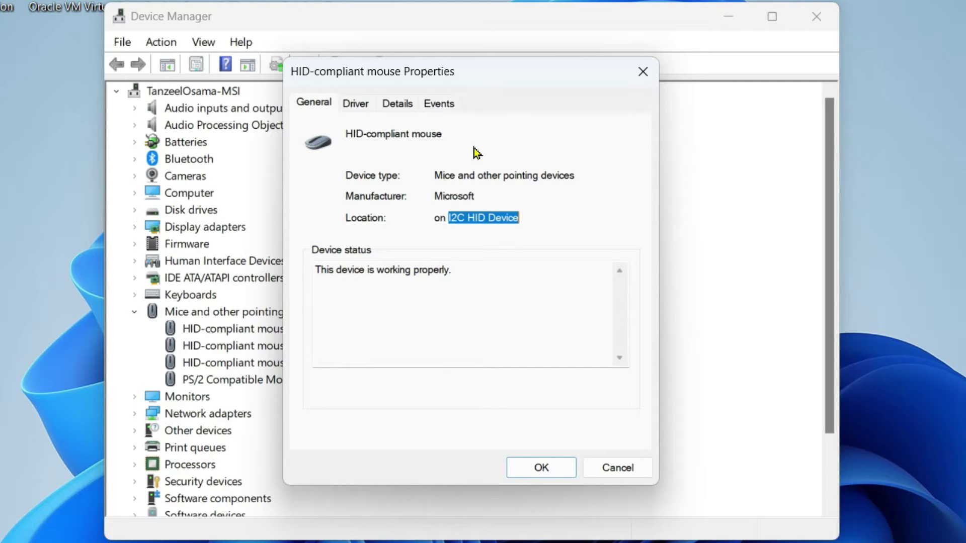
pyautogui.click(606, 467)
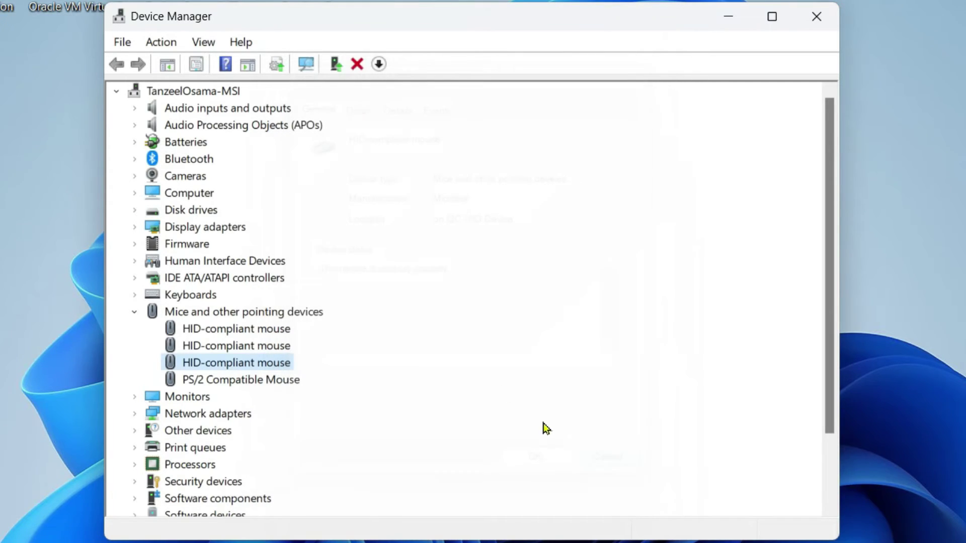
pyautogui.rightClick(256, 332)
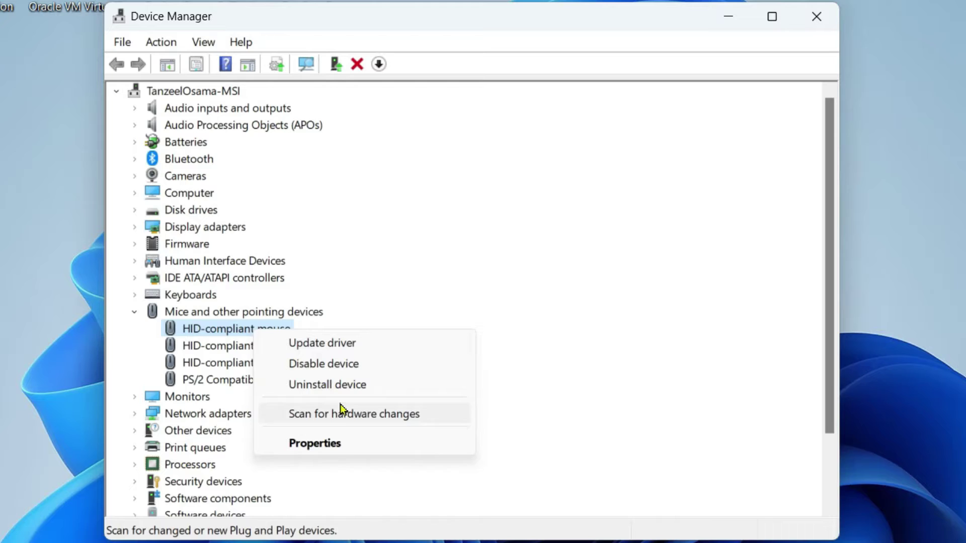
pyautogui.click(342, 443)
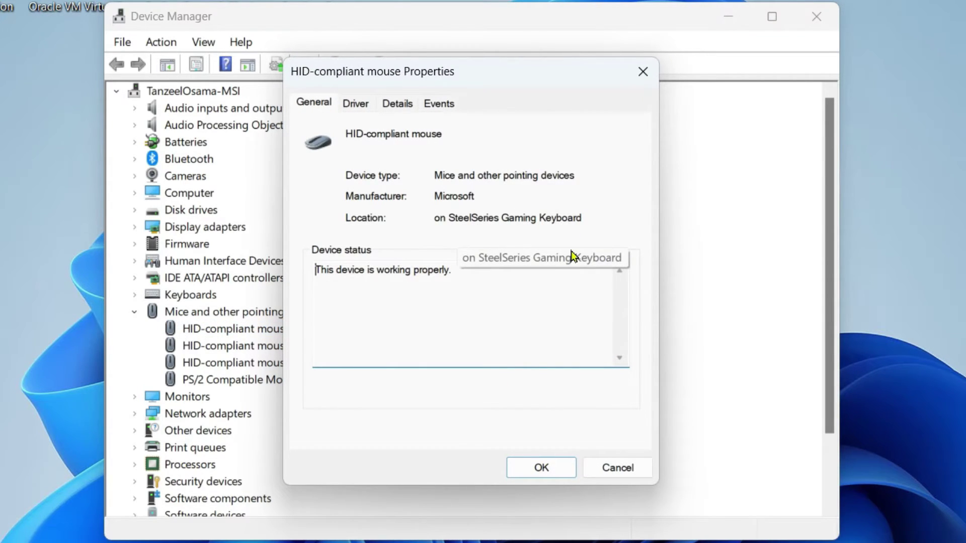
pyautogui.click(616, 467)
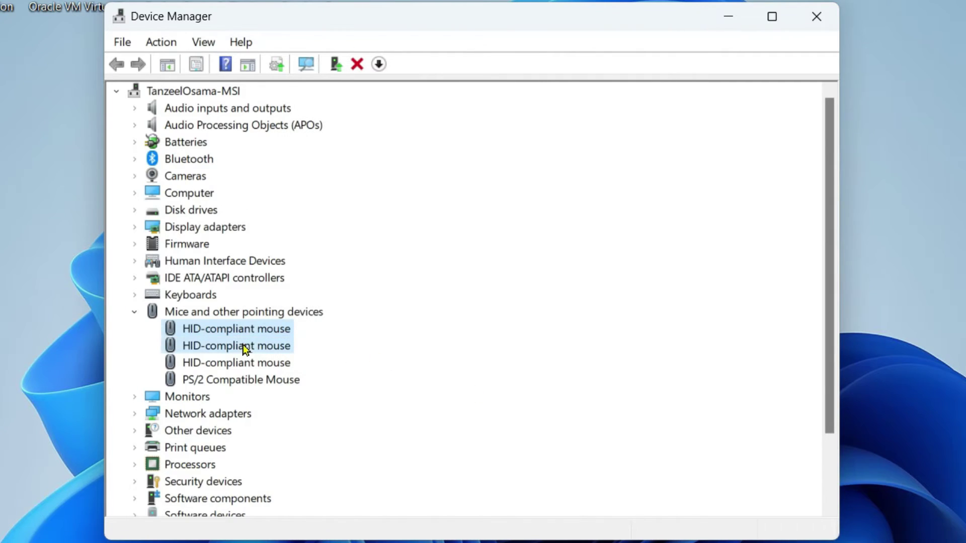
pyautogui.rightClick(244, 347)
pyautogui.click(346, 456)
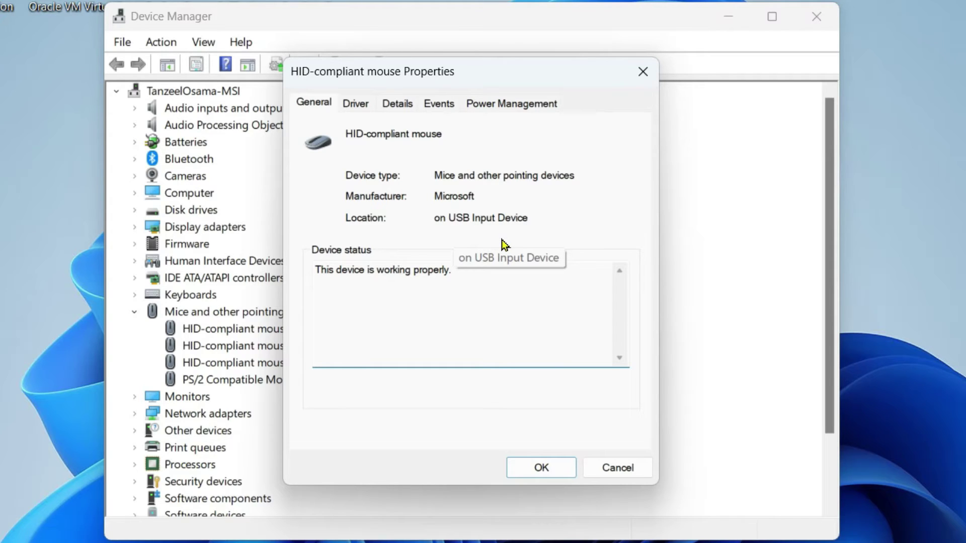
pyautogui.click(624, 467)
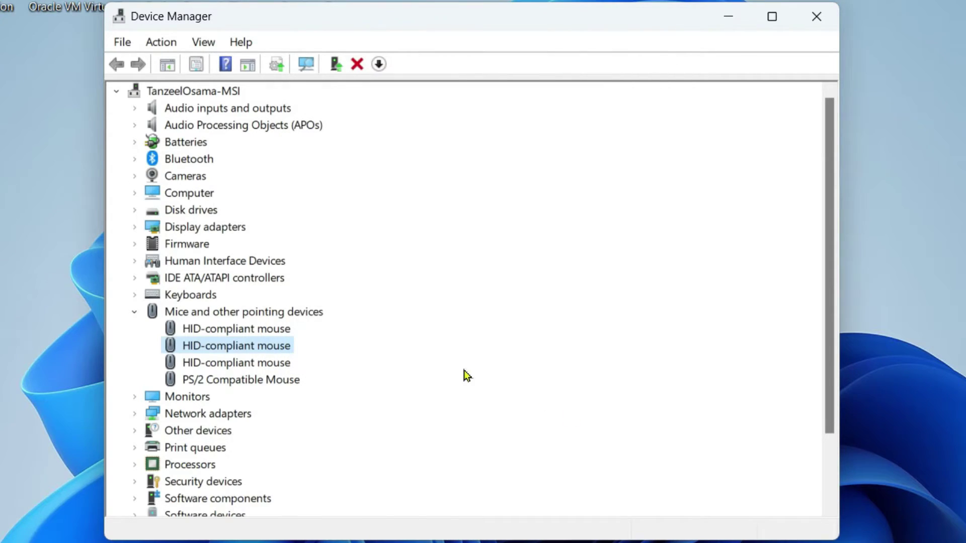
# - Open the third HID-compliant mouse's properties and view its Driver tab
pyautogui.rightClick(293, 361)
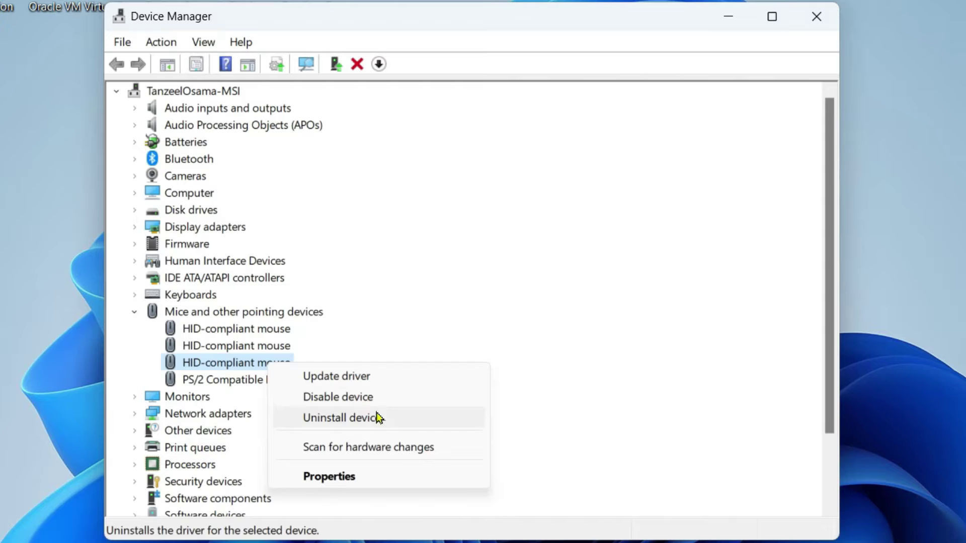
pyautogui.click(395, 467)
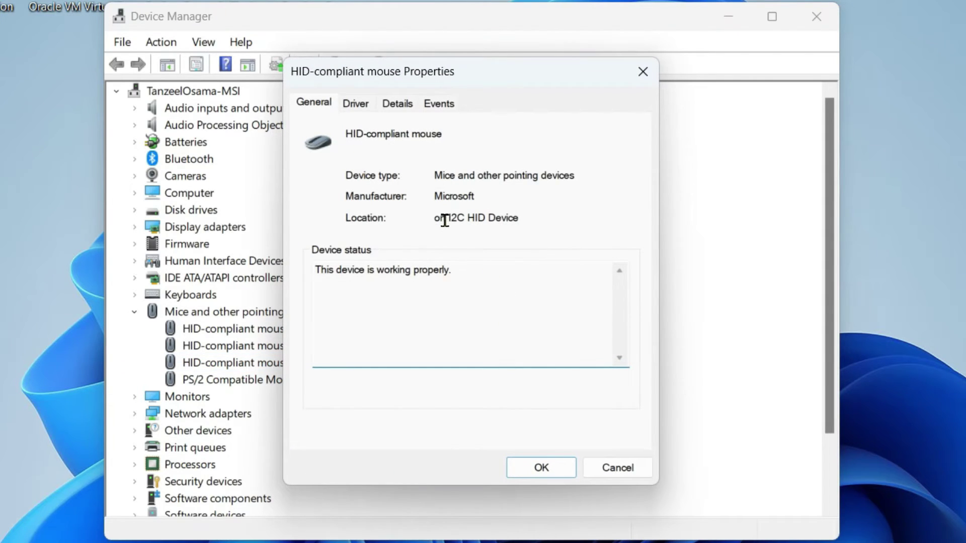
pyautogui.moveTo(445, 220); pyautogui.dragTo(518, 219)
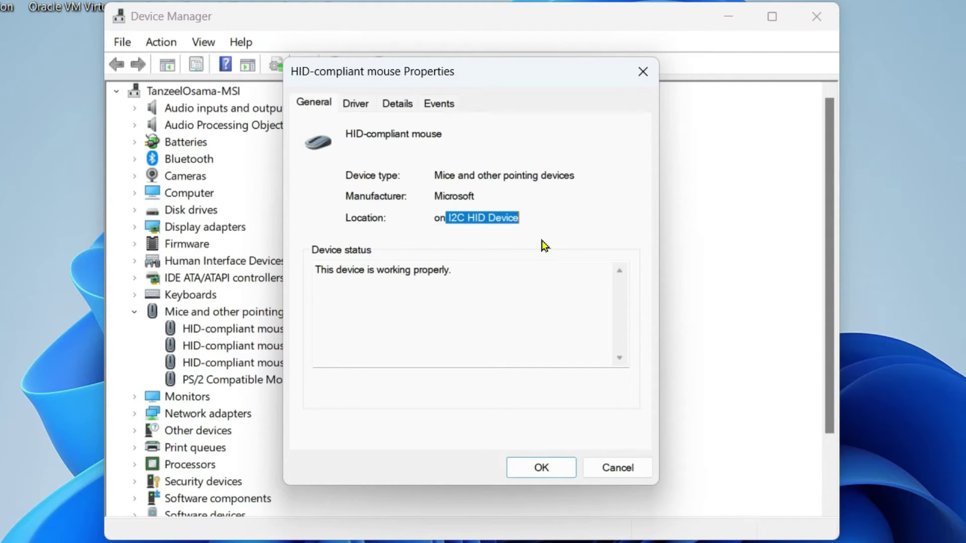
pyautogui.click(358, 108)
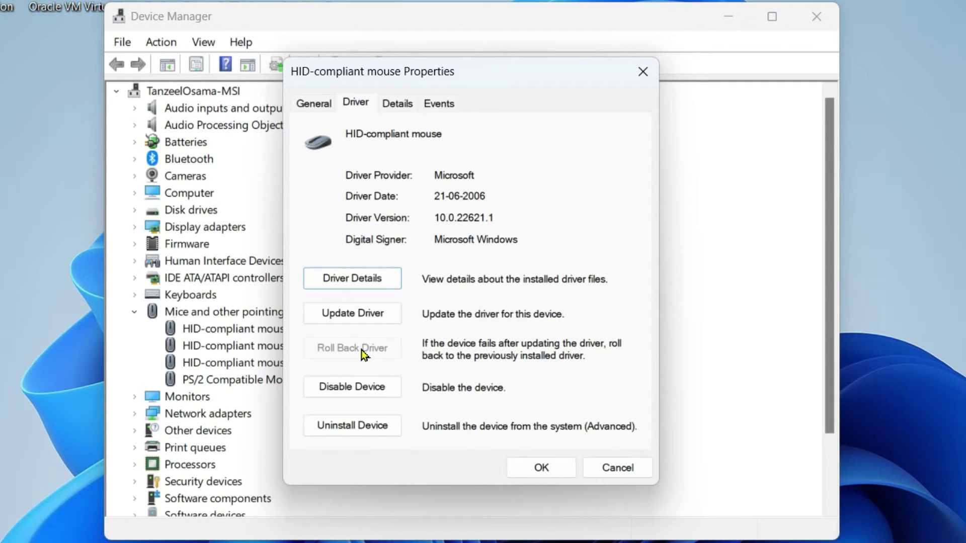
# - Run Update Driver with automatic search, then check Windows Update for newer drivers
pyautogui.click(371, 318)
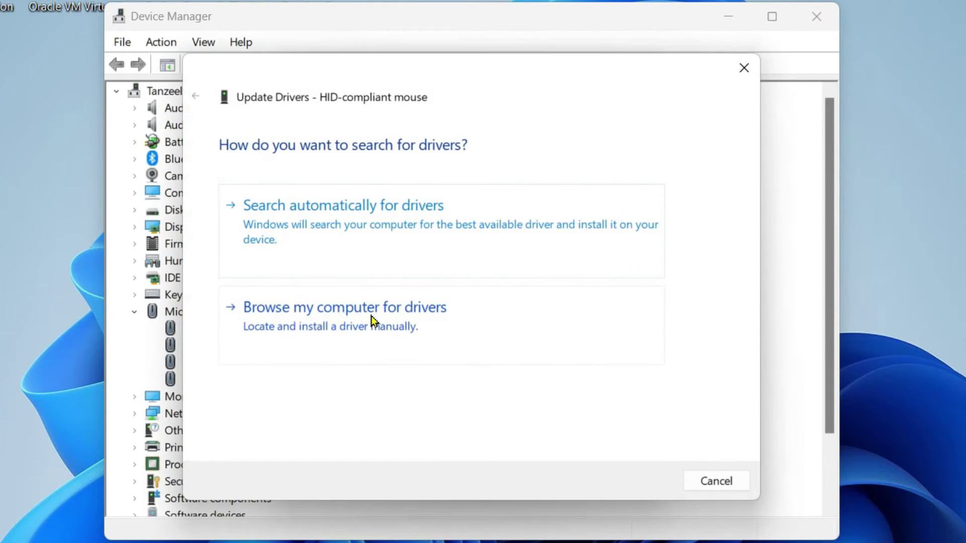
pyautogui.click(372, 250)
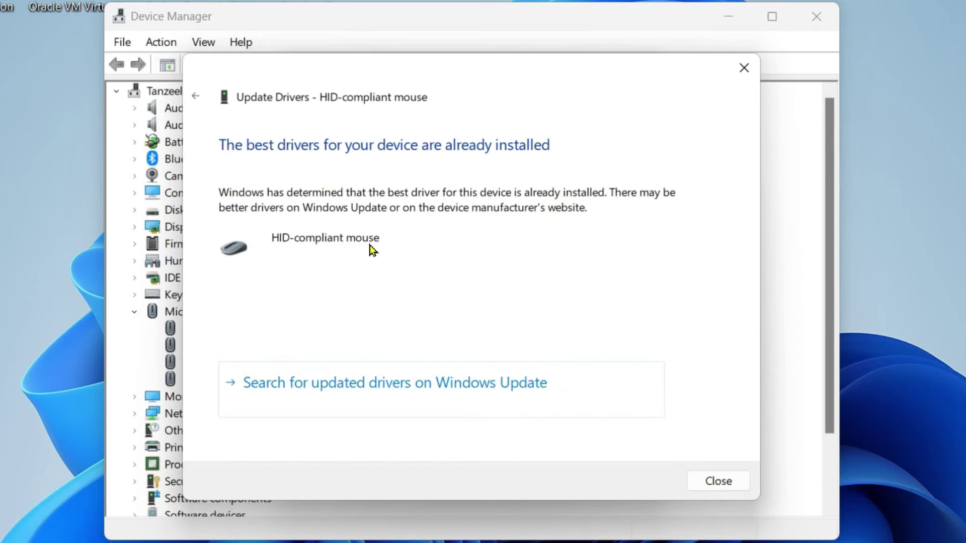
pyautogui.click(481, 382)
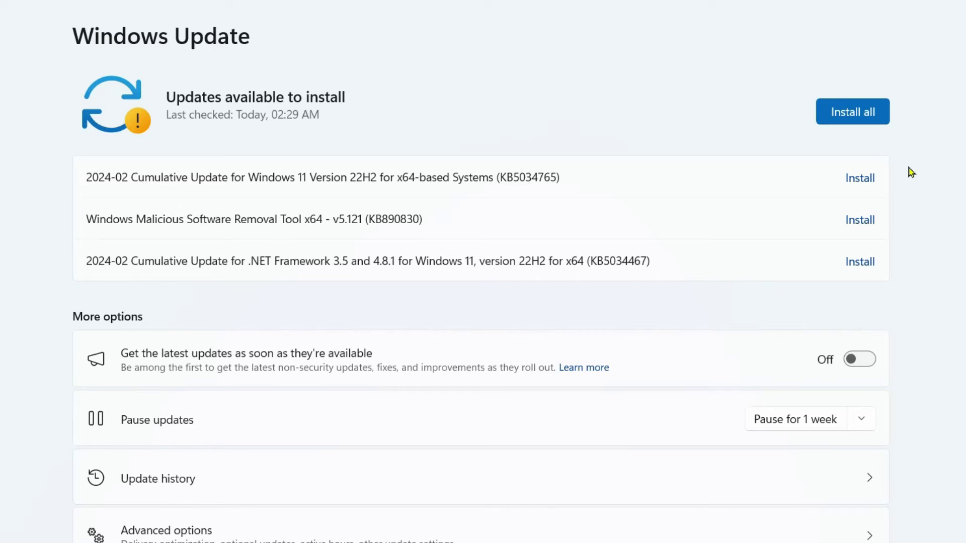
# - Install all available Windows updates and retry them after they fail
pyautogui.click(845, 111)
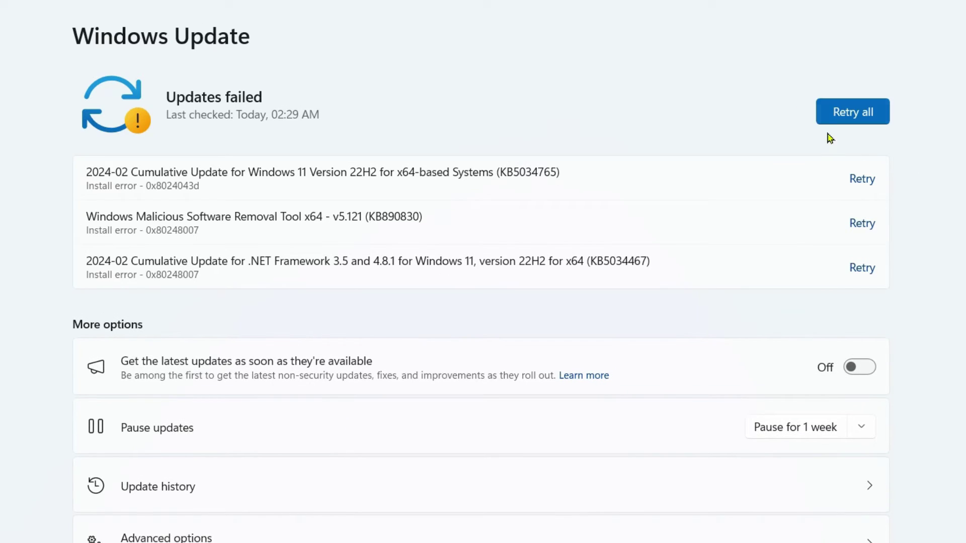
pyautogui.click(863, 117)
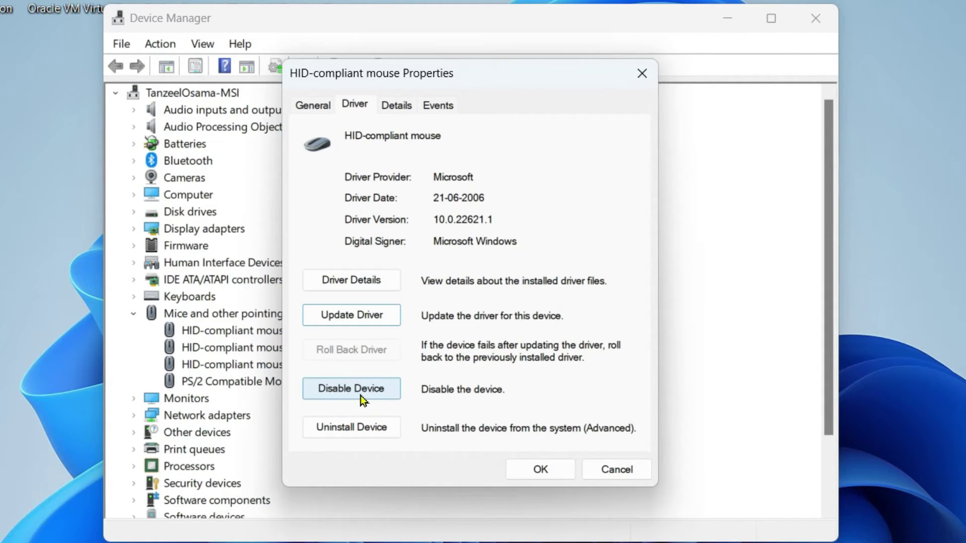
# - Close the HID-compliant mouse properties with OK
pyautogui.click(534, 473)
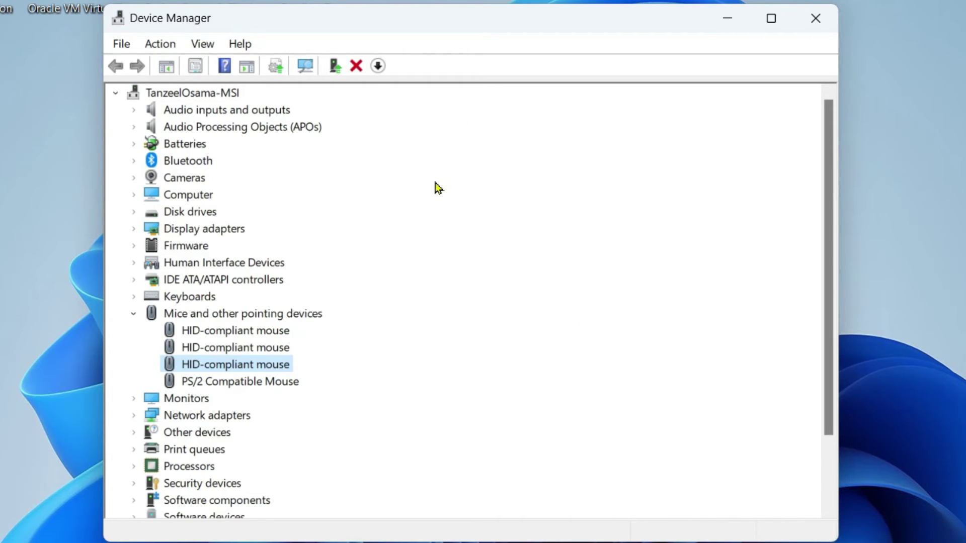
# - Uninstall the I2C HID HID-compliant mouse from its Driver tab, then close Device Manager
pyautogui.rightClick(238, 364)
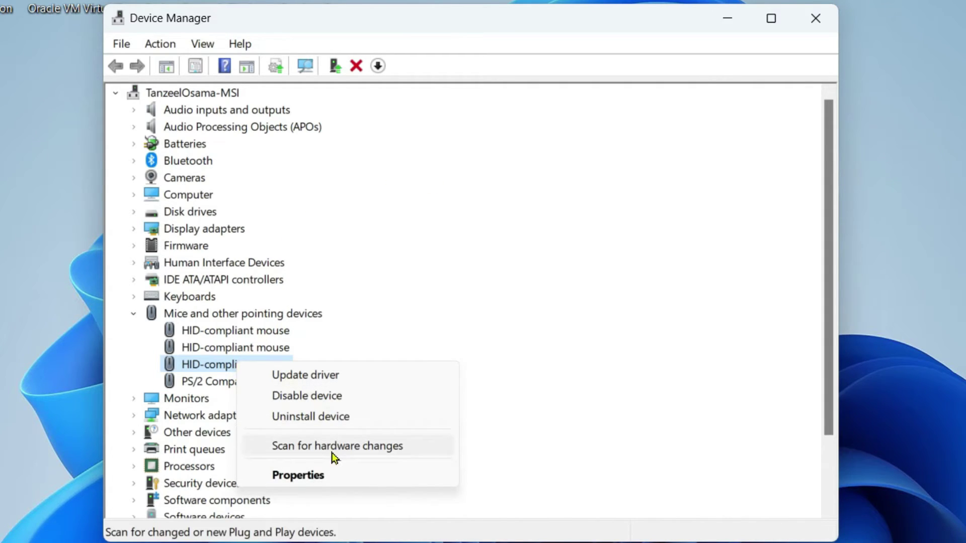
pyautogui.click(332, 474)
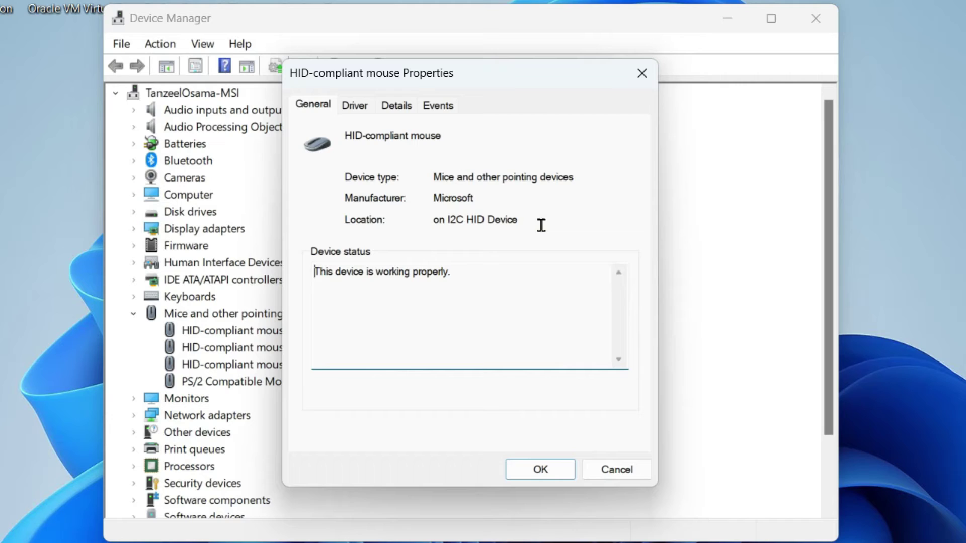
pyautogui.moveTo(518, 220); pyautogui.dragTo(430, 220)
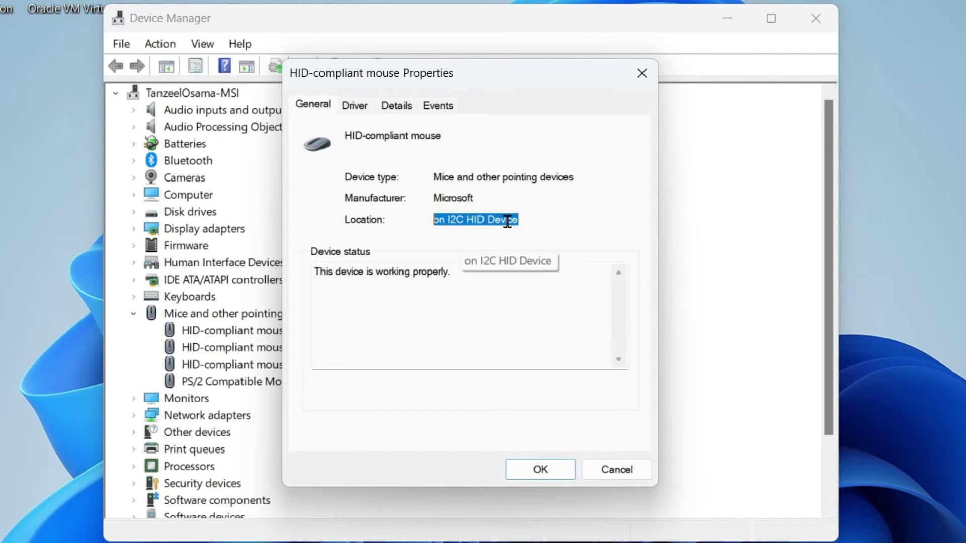
pyautogui.click(522, 220)
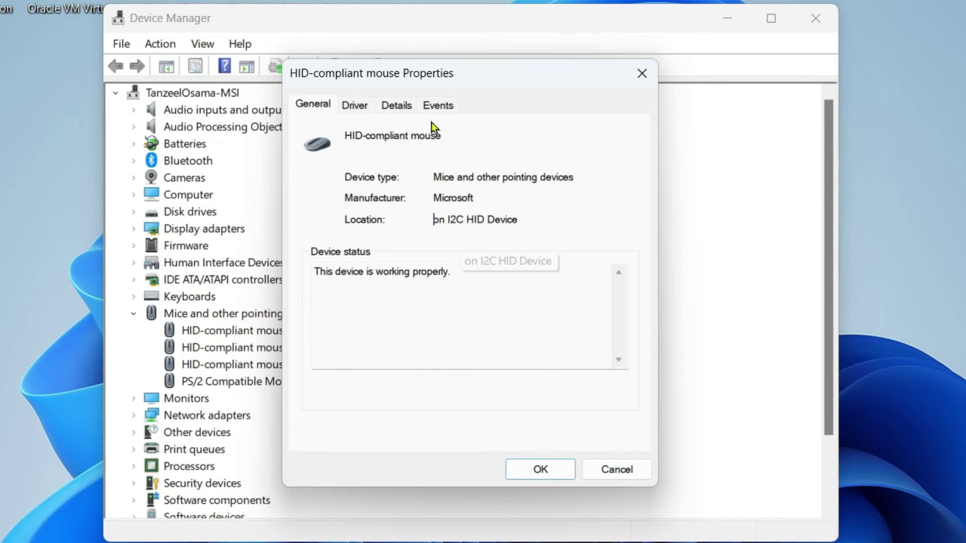
pyautogui.click(357, 107)
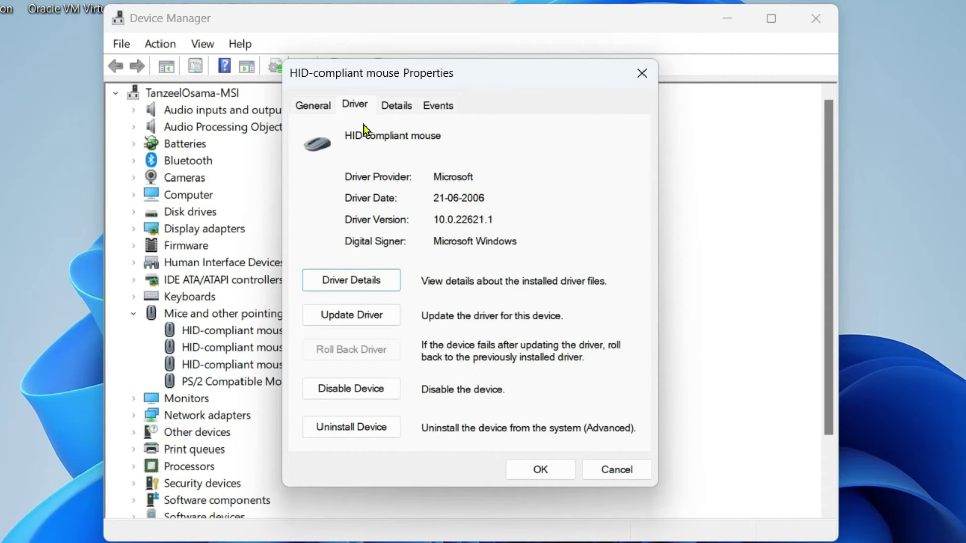
pyautogui.click(373, 428)
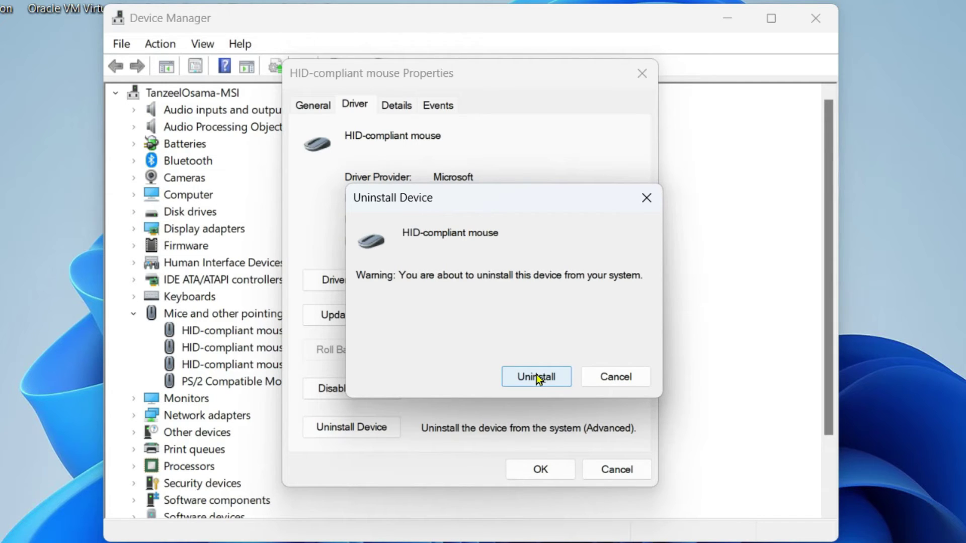
pyautogui.click(536, 377)
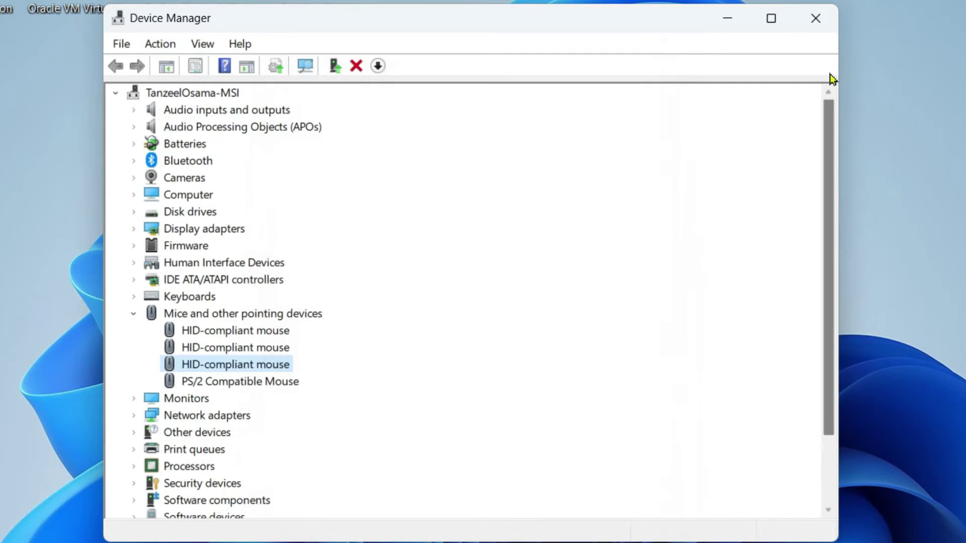
pyautogui.click(823, 20)
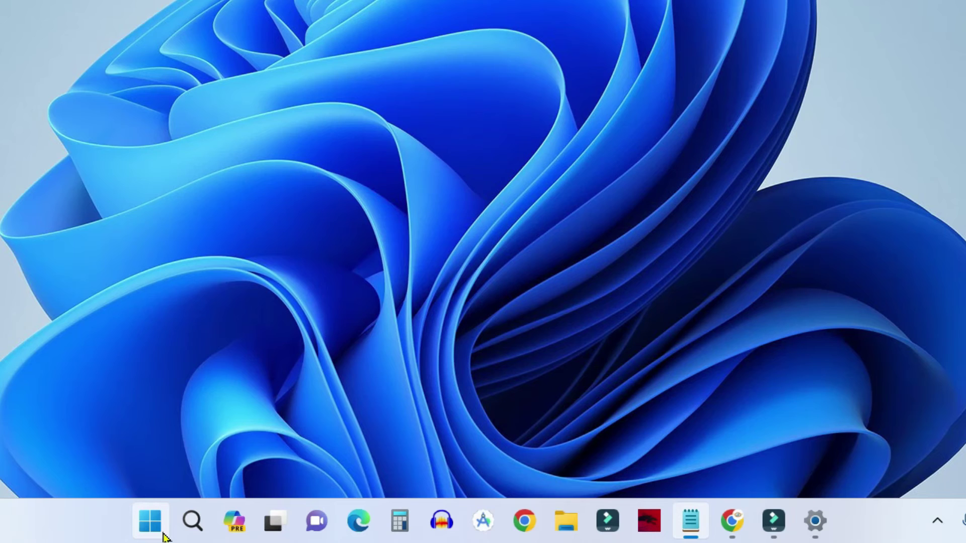
# - Restart the computer from the Start button's Shut down or sign out menu
pyautogui.rightClick(149, 521)
pyautogui.moveTo(177, 441)
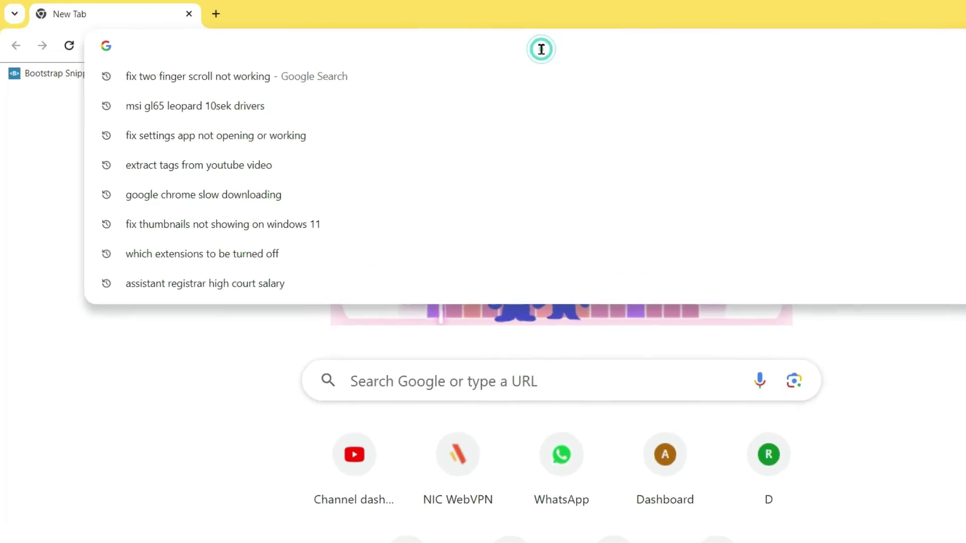
# - Search Google for 'msi gl65 leopard 10sek drivers'
pyautogui.write('ms')
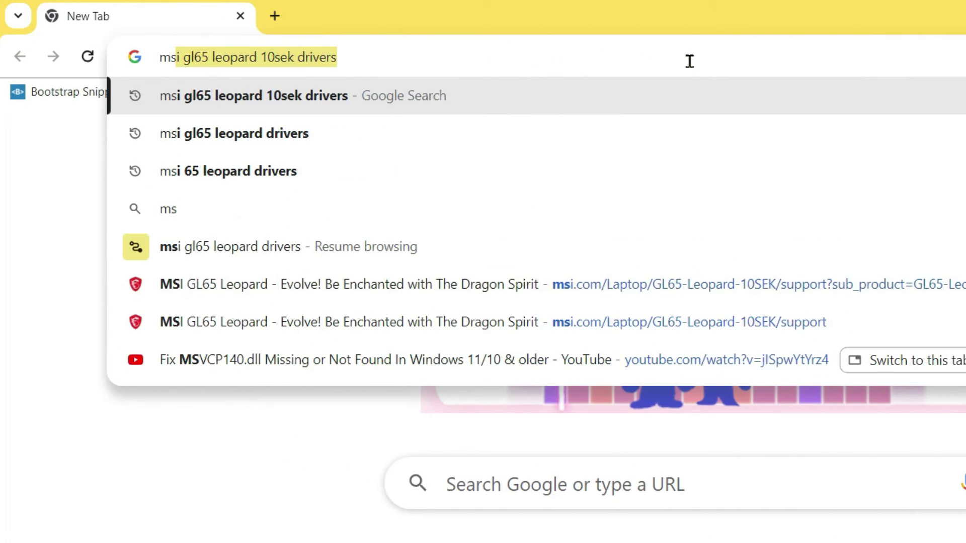
pyautogui.write('i gl65')
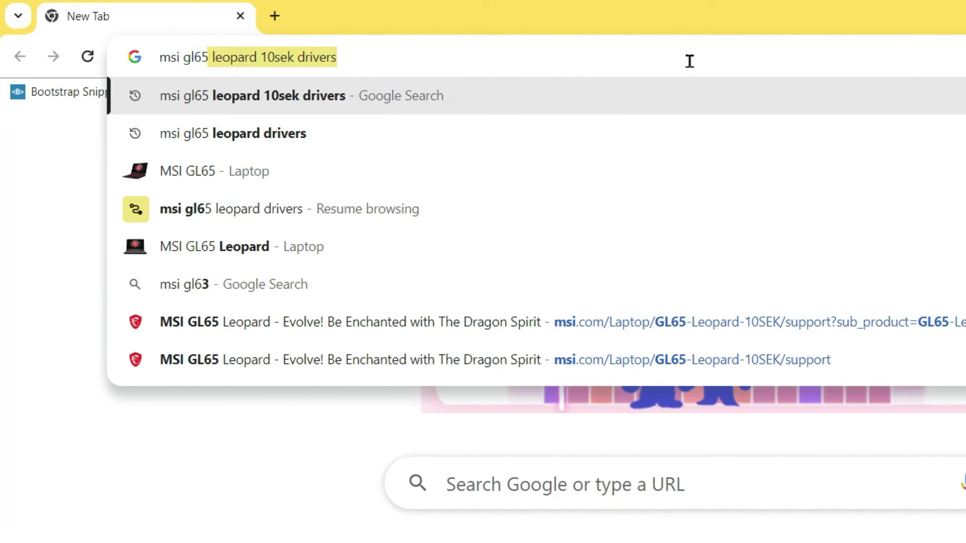
pyautogui.write(' leopard')
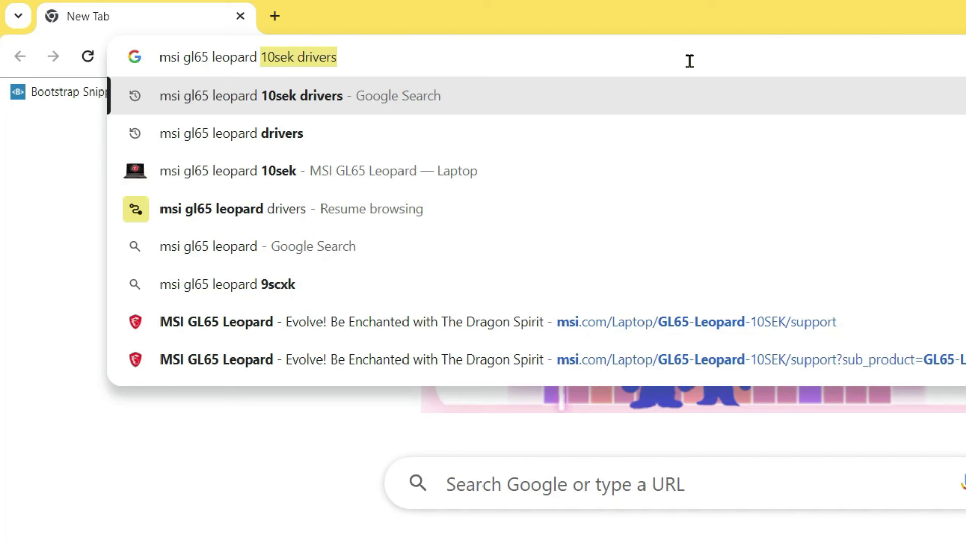
pyautogui.press('Return')
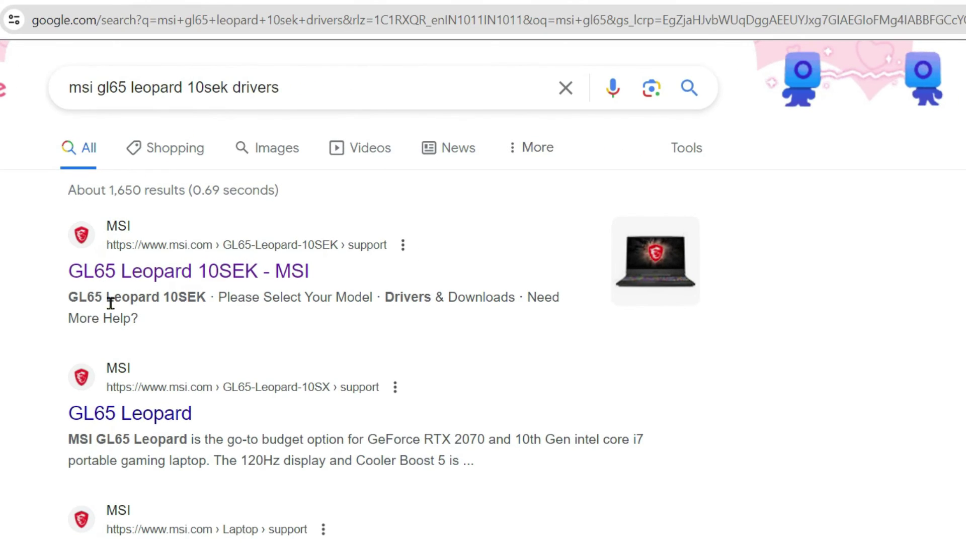
# - On MSI's GL65 Leopard 10SEK support page, filter drivers to TouchPad and select the Intel Serial IO Driver 30.100.1915.1 title
pyautogui.click(191, 282)
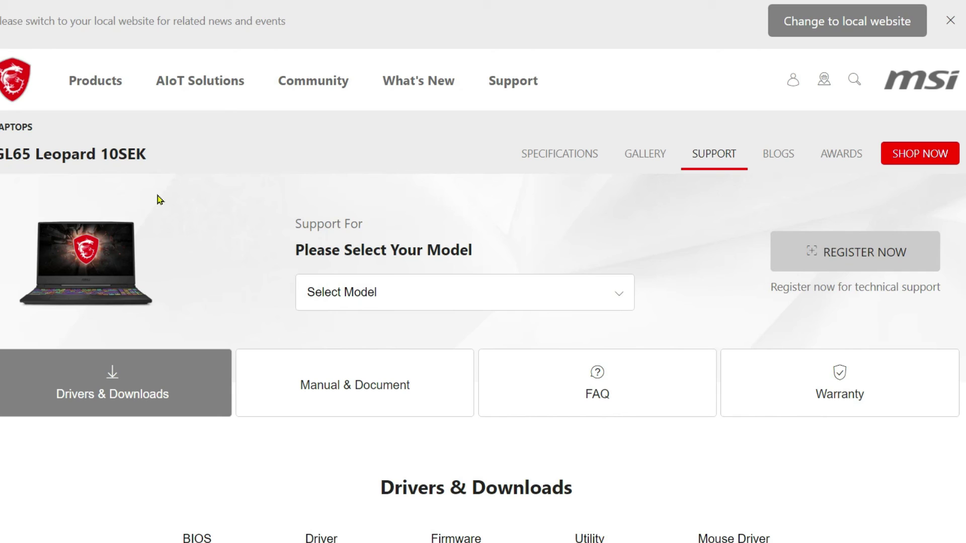
pyautogui.scroll(-5, 159, 199)
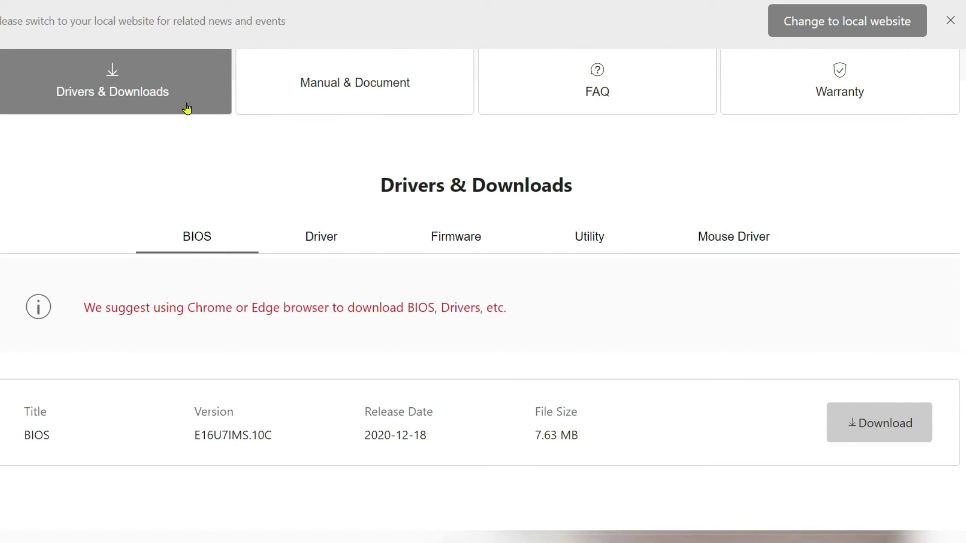
pyautogui.scroll(-3, 187, 107)
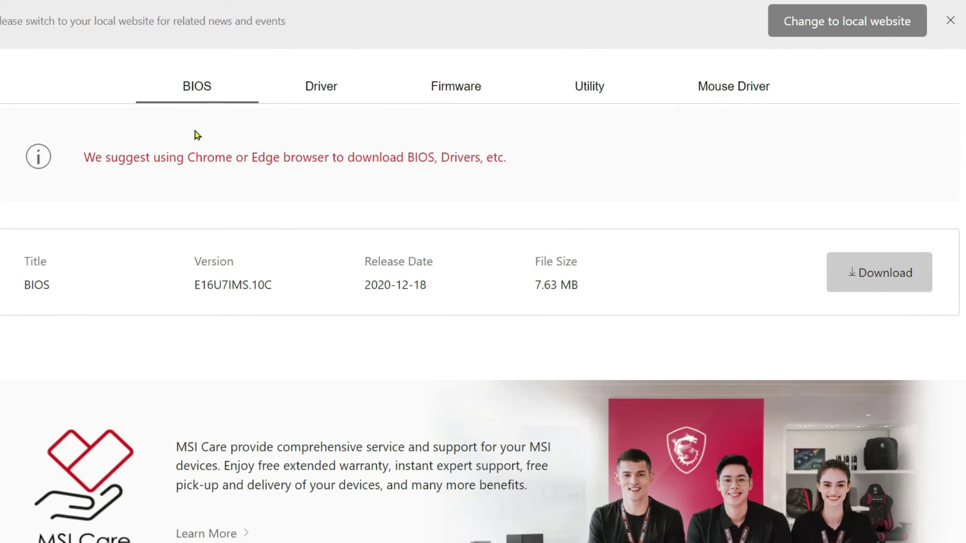
pyautogui.click(324, 92)
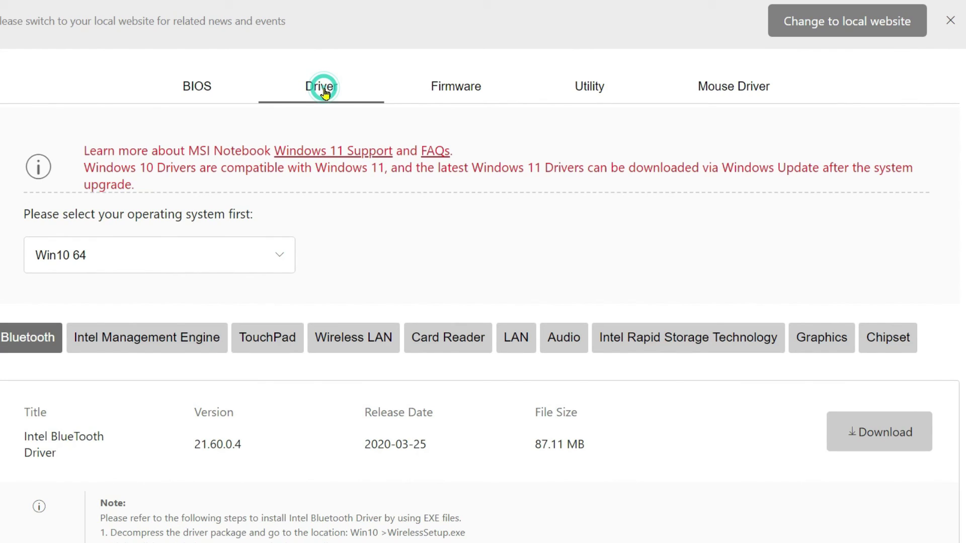
pyautogui.click(261, 344)
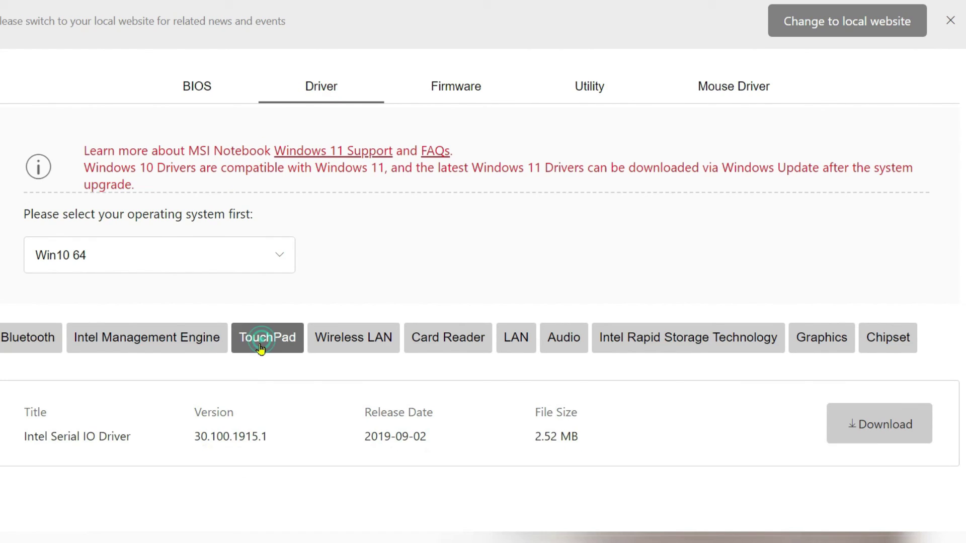
pyautogui.moveTo(24, 437); pyautogui.dragTo(173, 453)
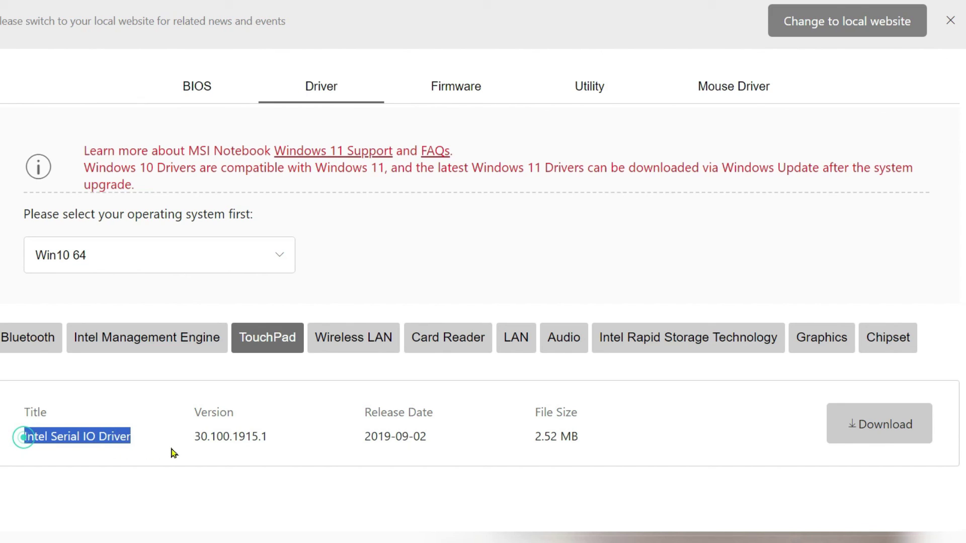